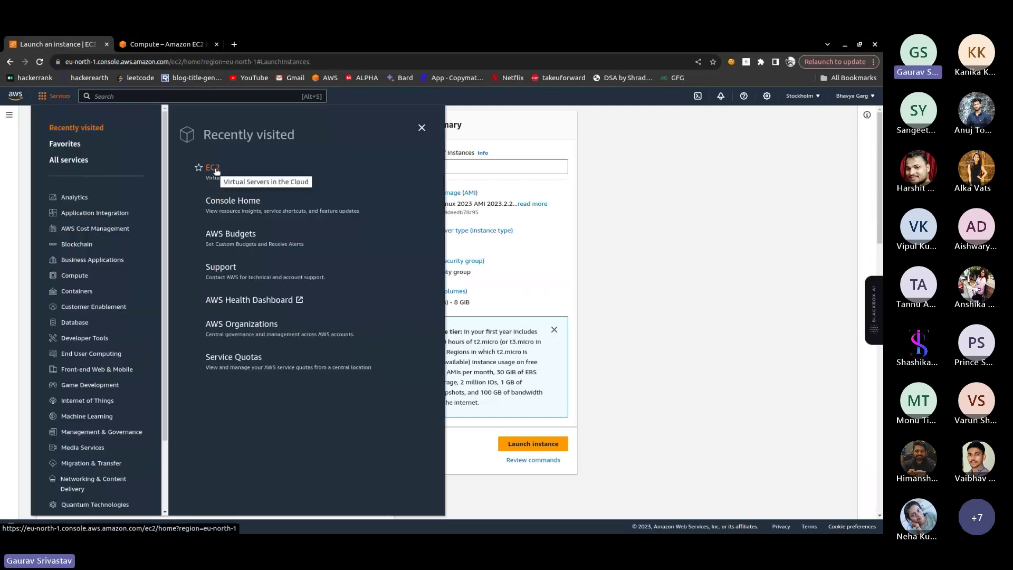
- Go to the EC2 Dashboard from the Services menu's recently visited list
click(214, 168)
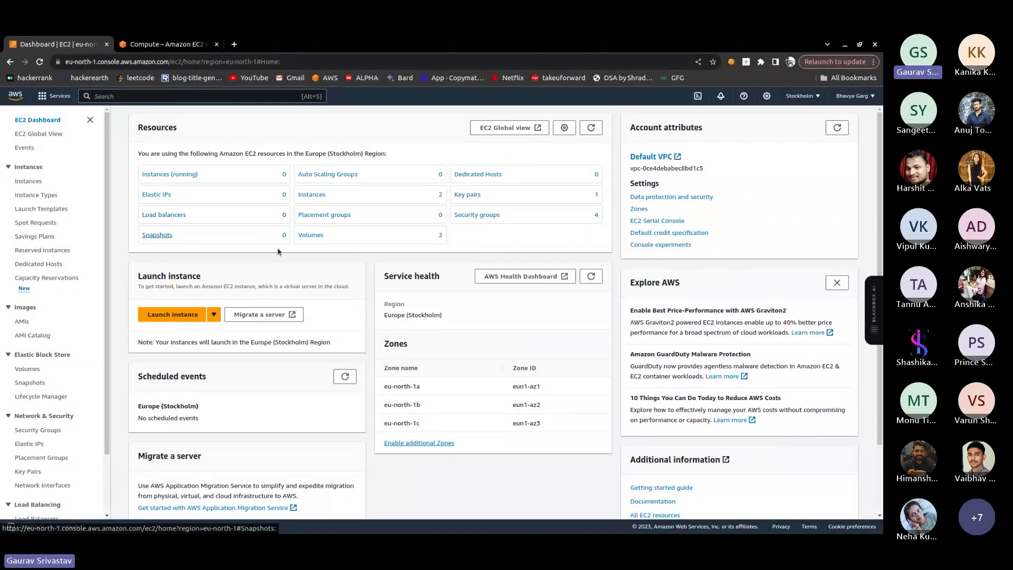
- List the running instances in the Stockholm region, which shows none
click(188, 175)
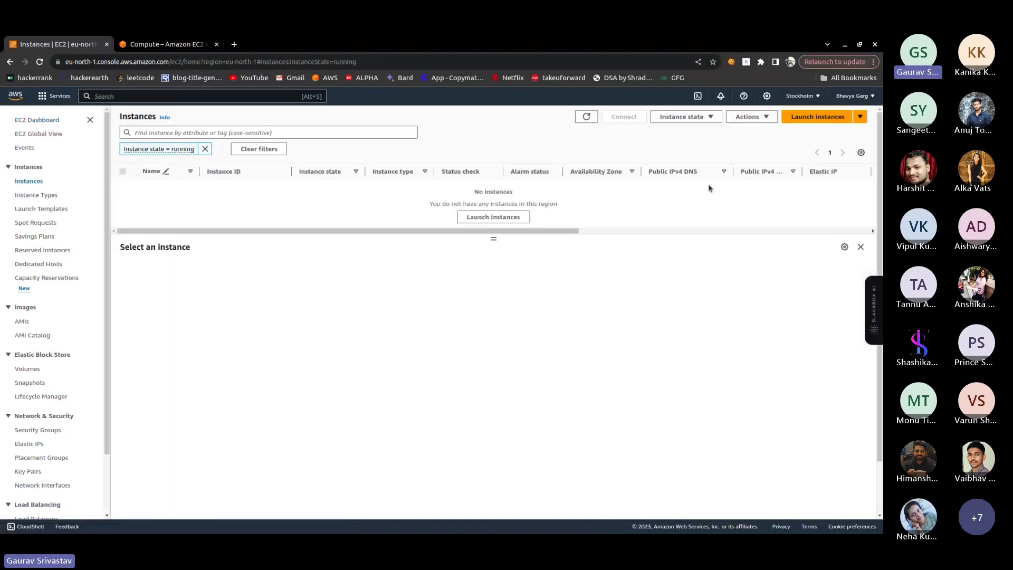
- Start a new instance launch and name it knolxserver
click(806, 118)
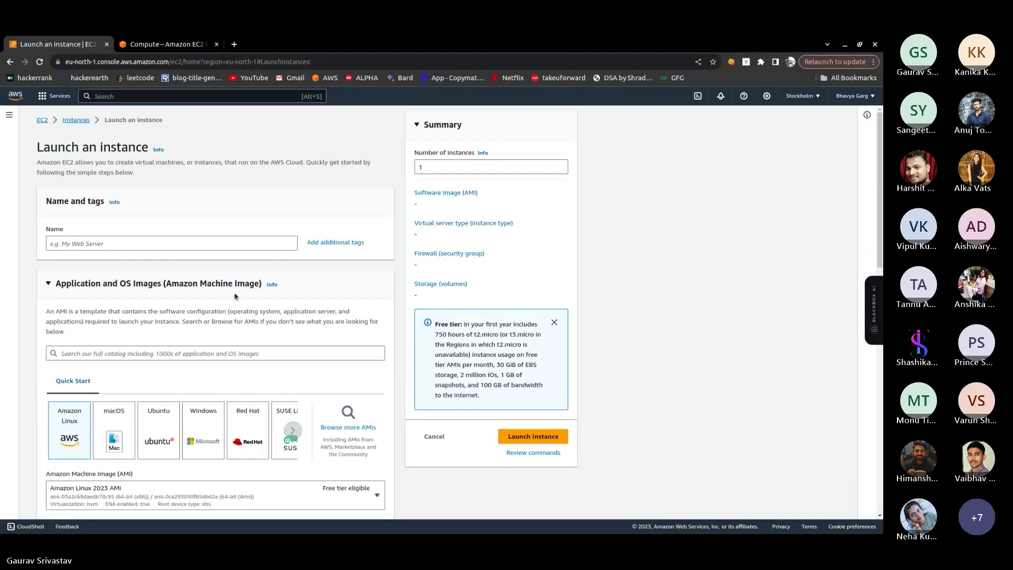
click(216, 245)
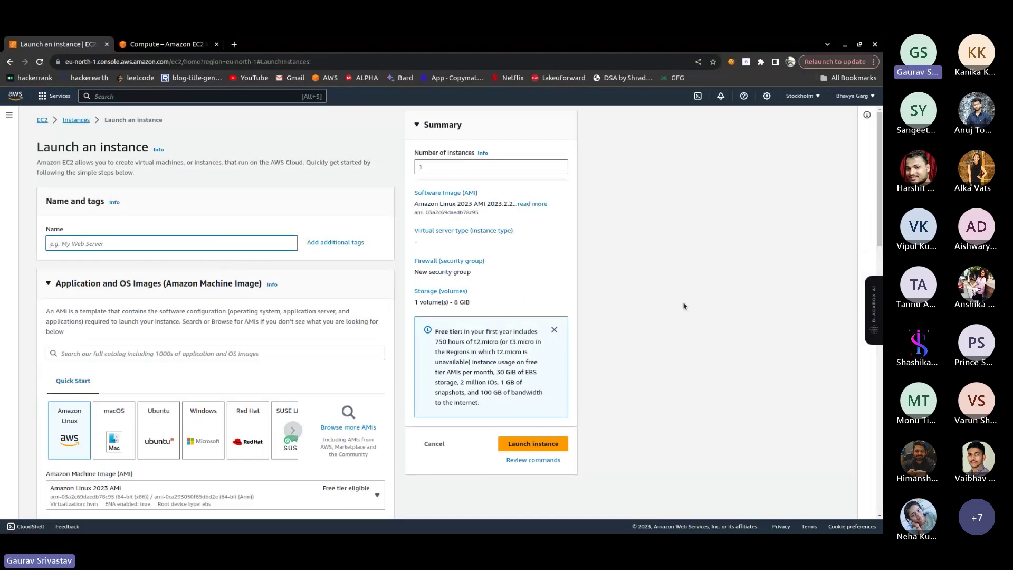
text(knolxserver)
click(353, 288)
scroll(353, 288, down, 2)
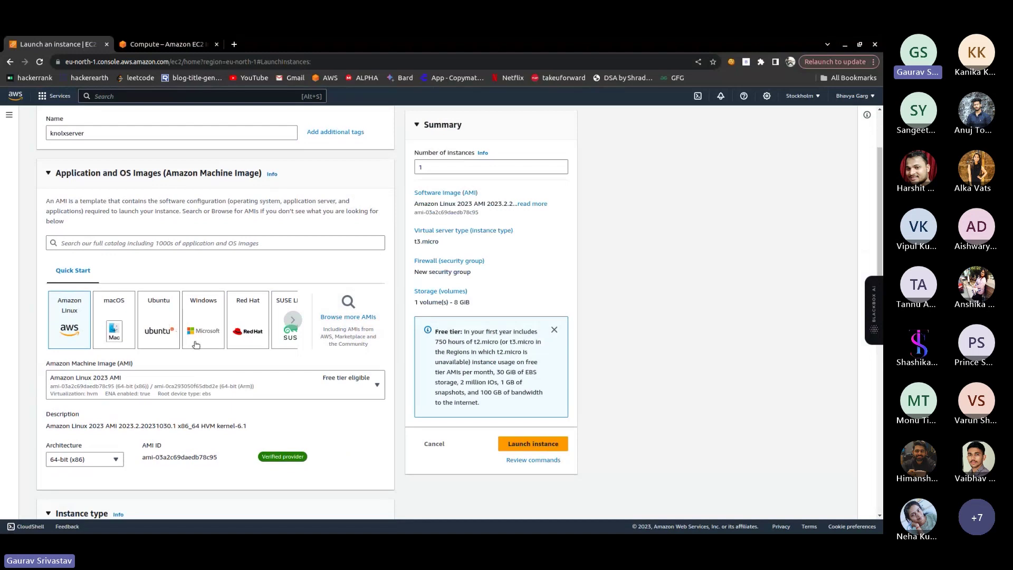
- Choose the Ubuntu image, keeping Ubuntu Server 22.04 LTS as the AMI
click(167, 318)
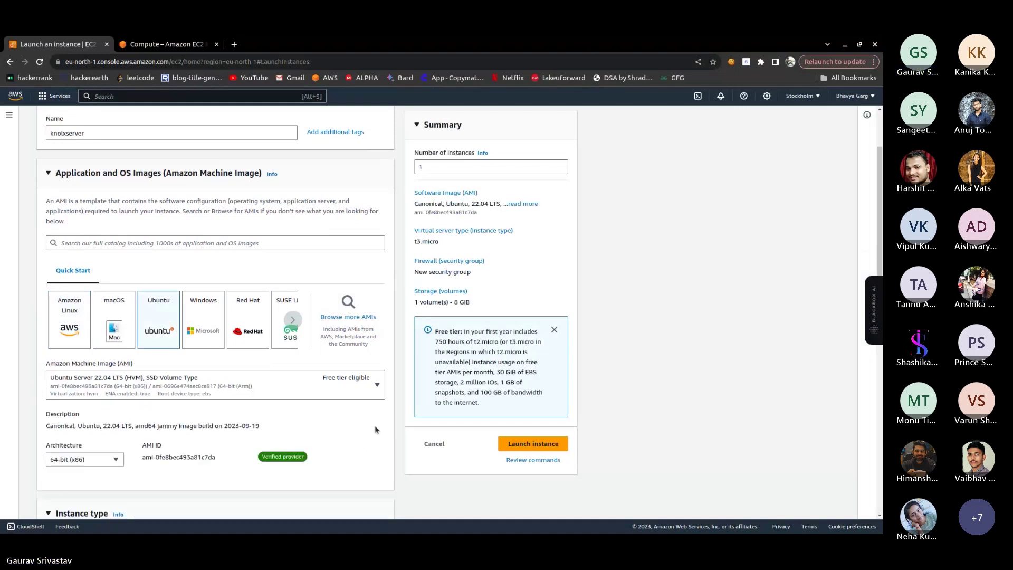
scroll(410, 415, down, 2)
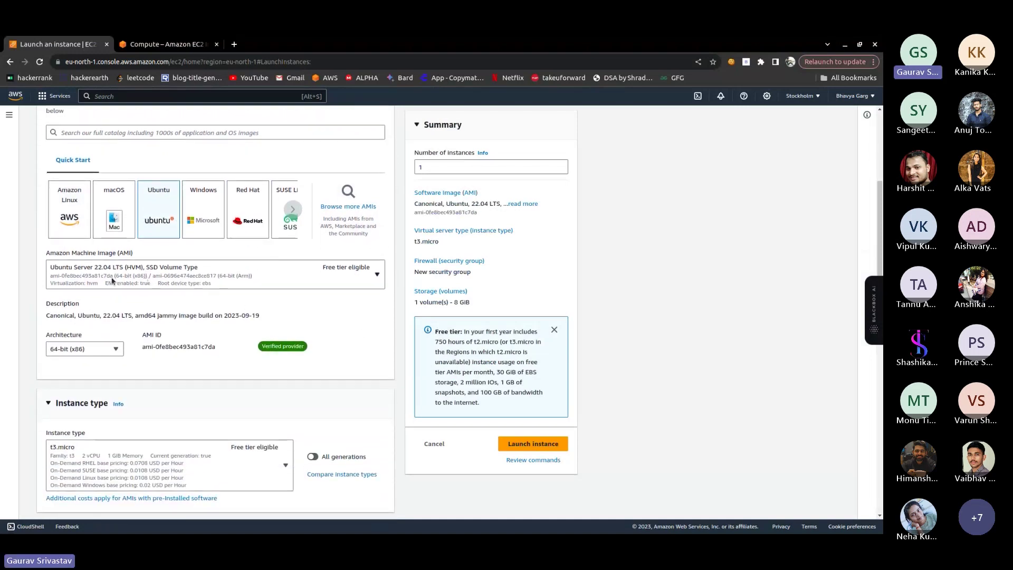
click(353, 274)
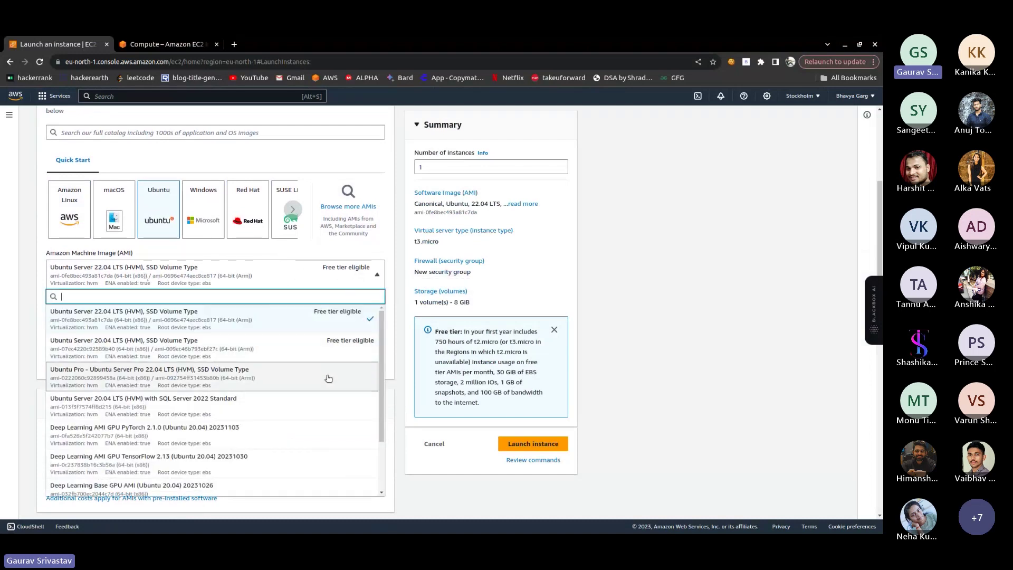
scroll(333, 419, down, 1)
scroll(334, 419, down, 1)
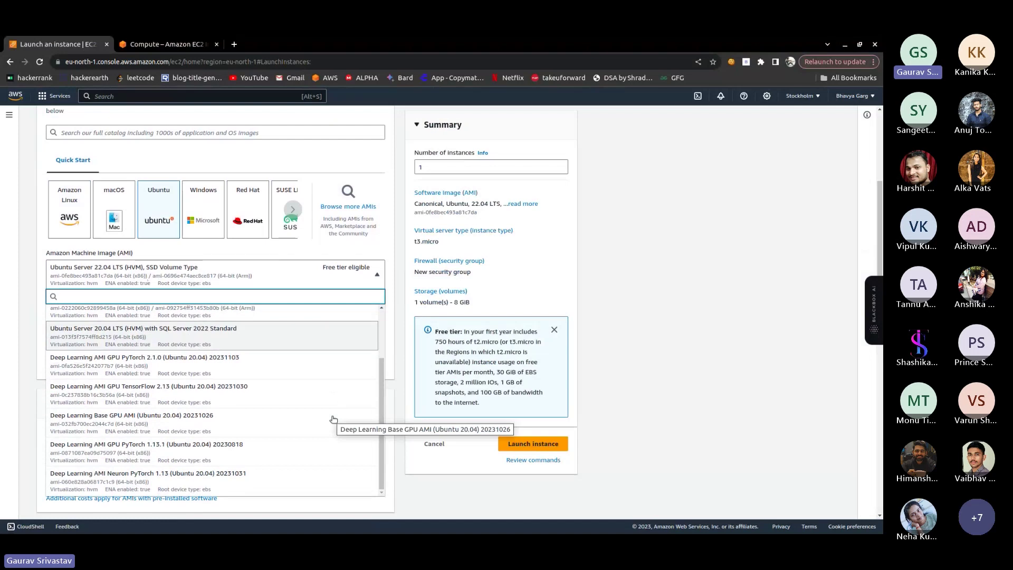
scroll(333, 420, up, 3)
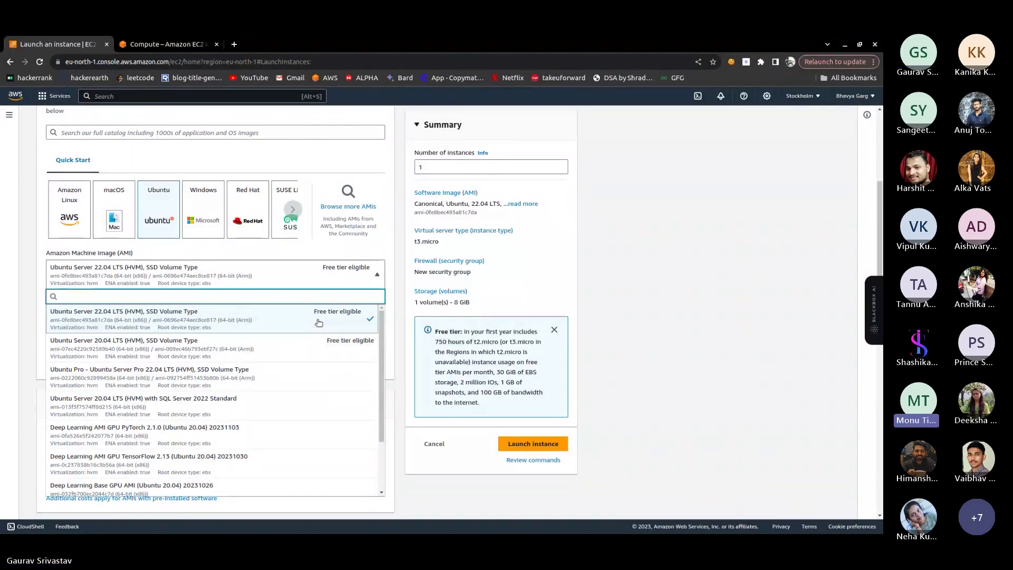
click(377, 273)
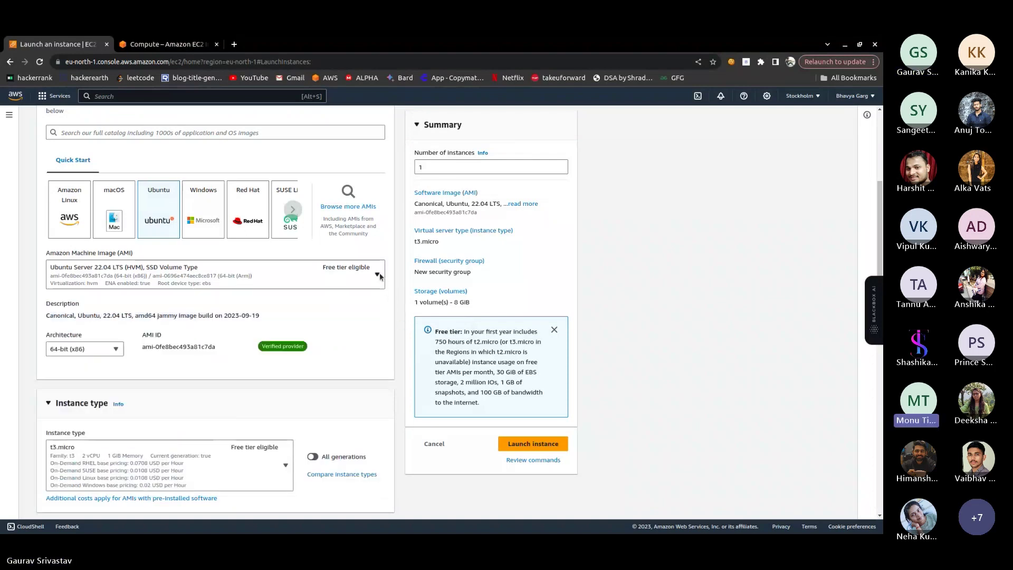
scroll(384, 308, up, 3)
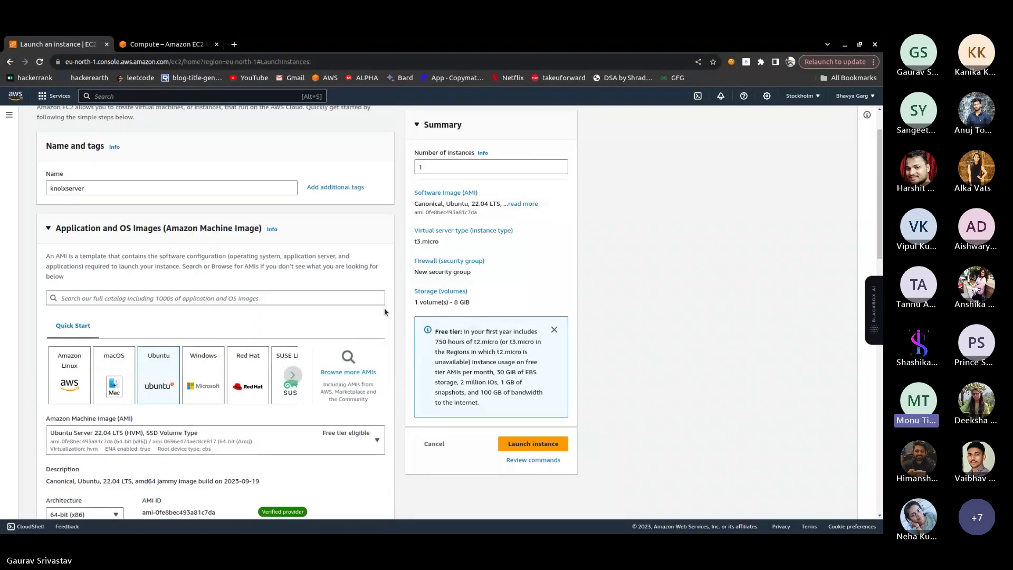
scroll(385, 309, up, 1)
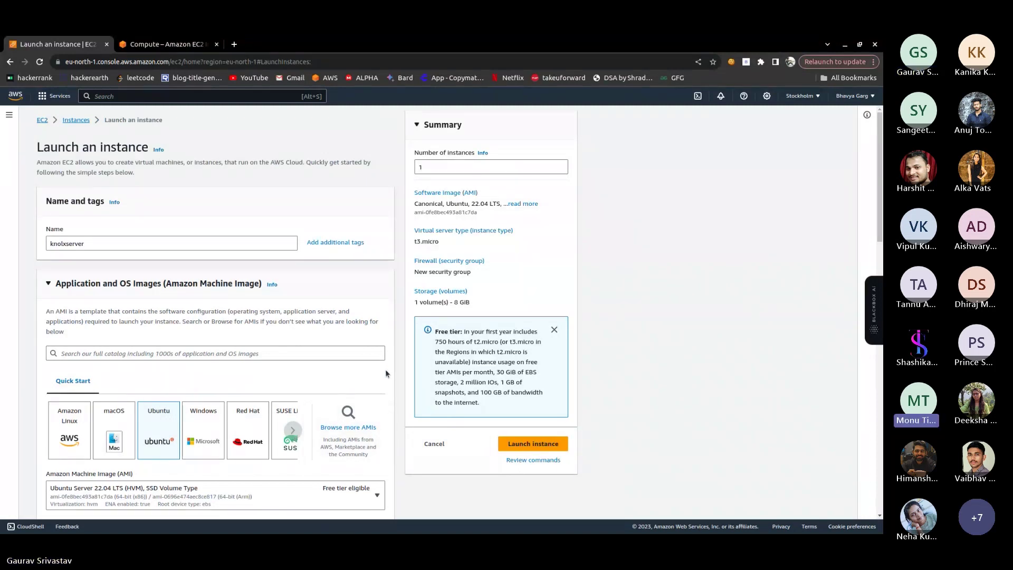
scroll(392, 374, down, 3)
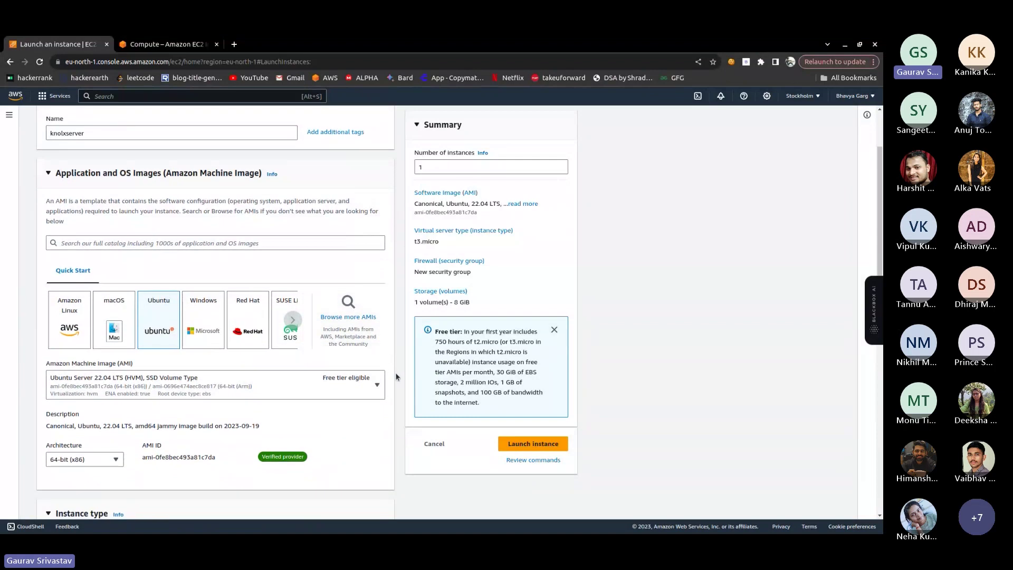
scroll(396, 376, down, 5)
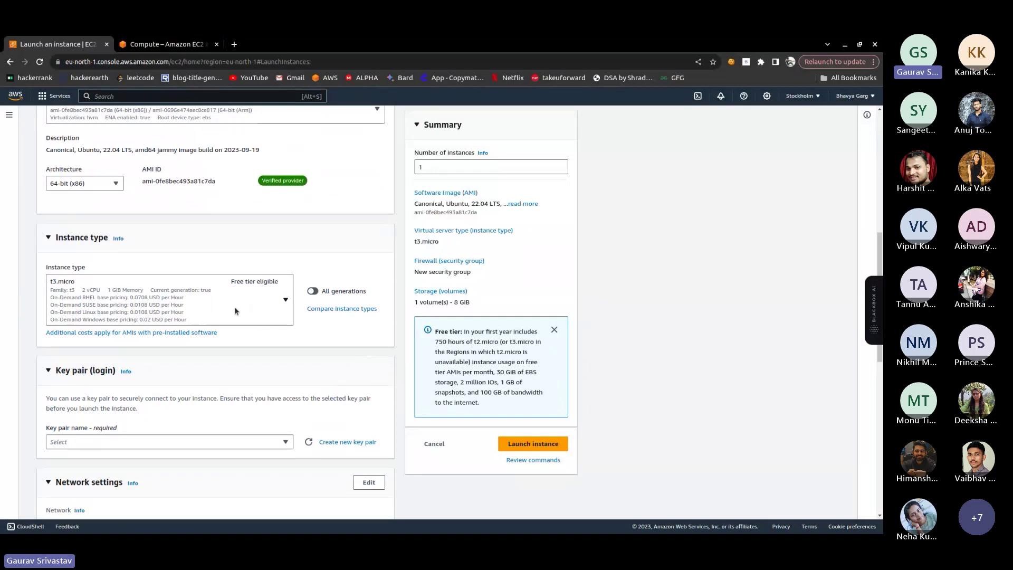
- Keep t3.micro as the instance type
click(279, 300)
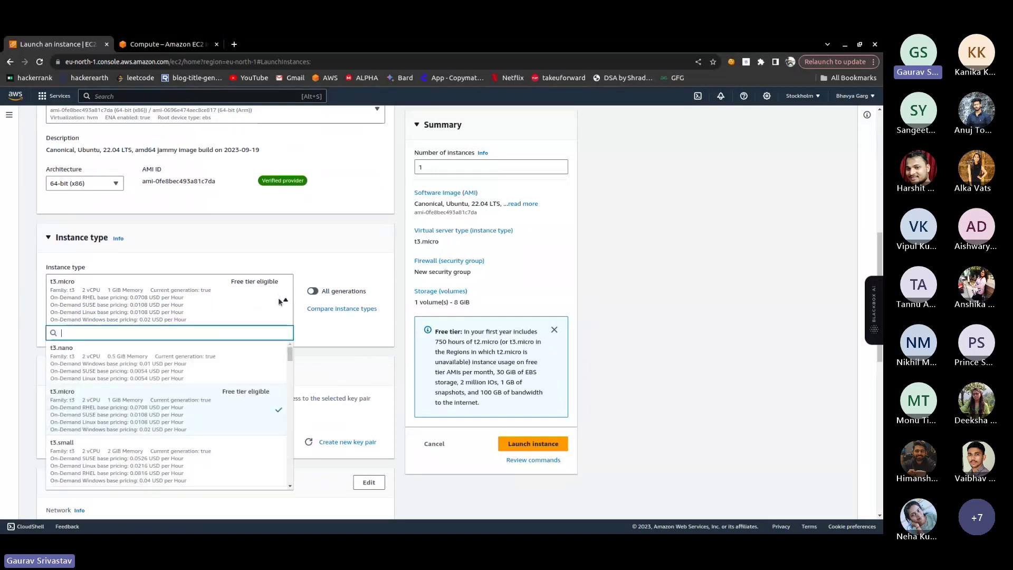
scroll(227, 418, down, 1)
scroll(227, 415, down, 2)
scroll(260, 420, up, 3)
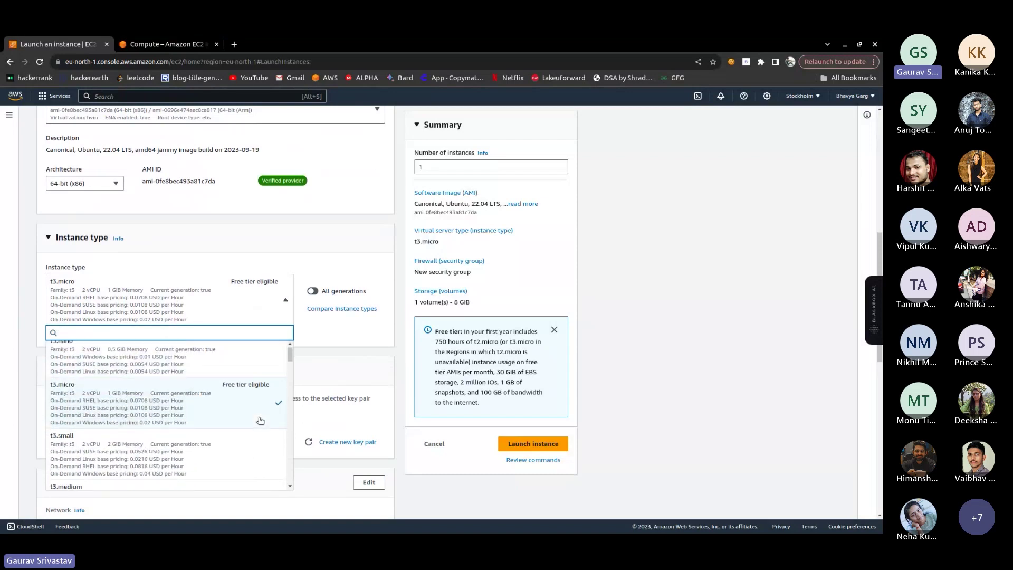
click(245, 403)
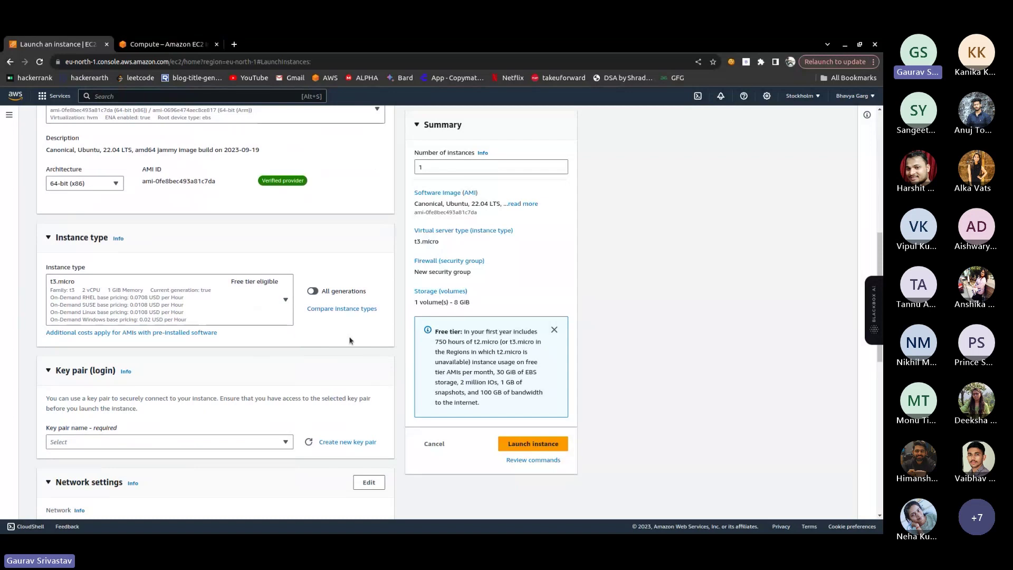
scroll(342, 340, down, 2)
scroll(253, 296, down, 1)
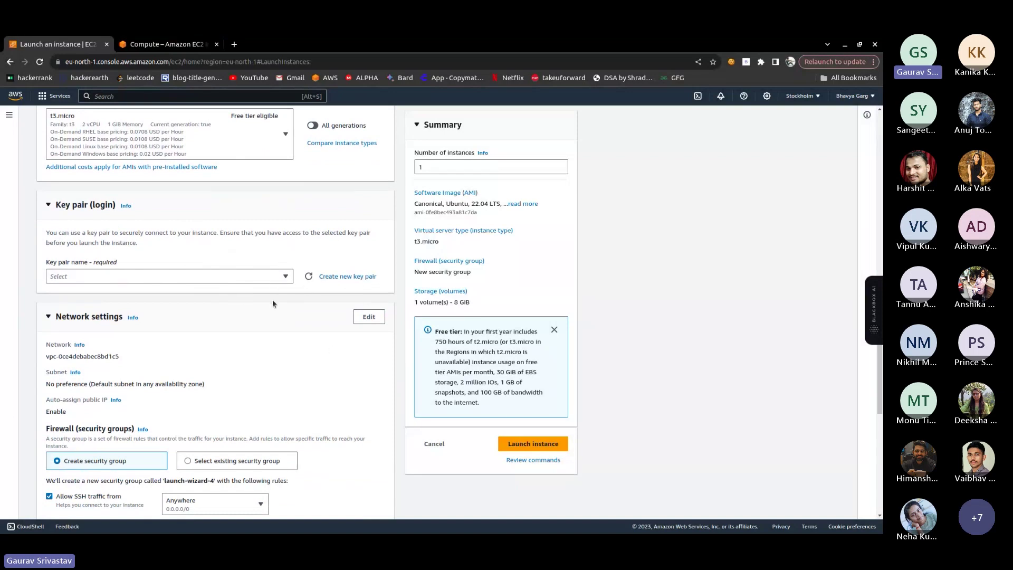
- Assign the mykey key pair for login
click(277, 281)
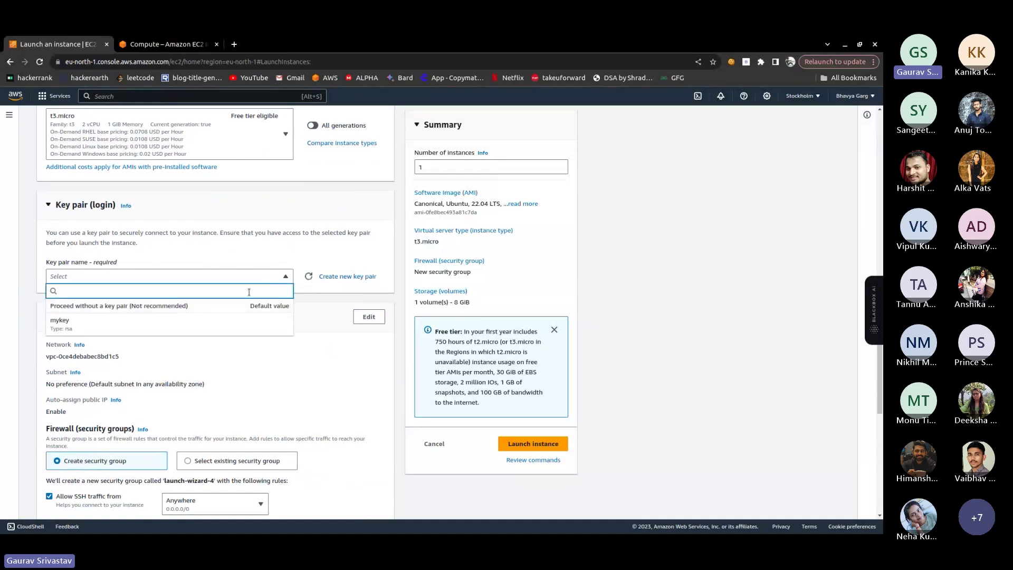
click(228, 326)
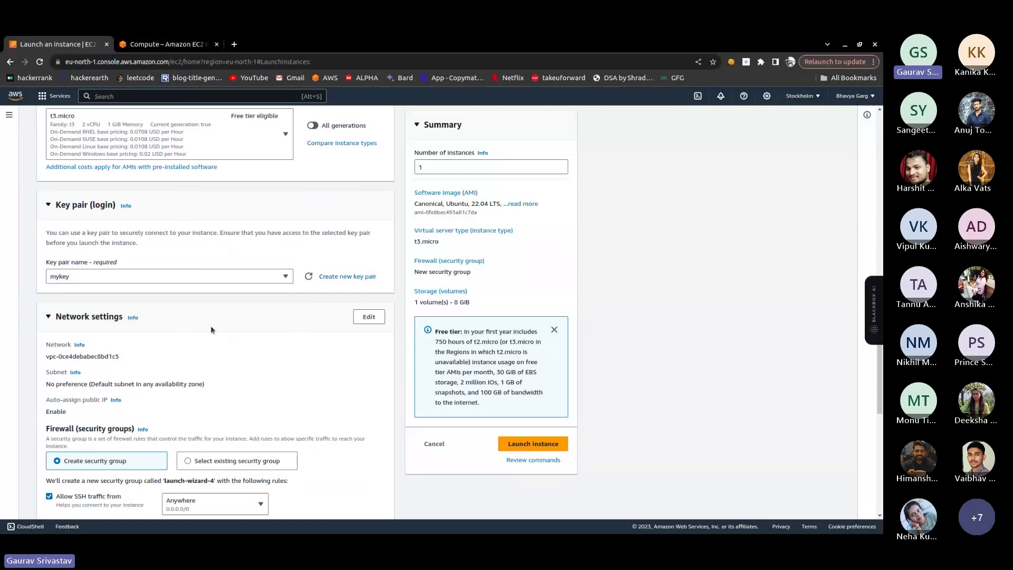
scroll(338, 350, down, 4)
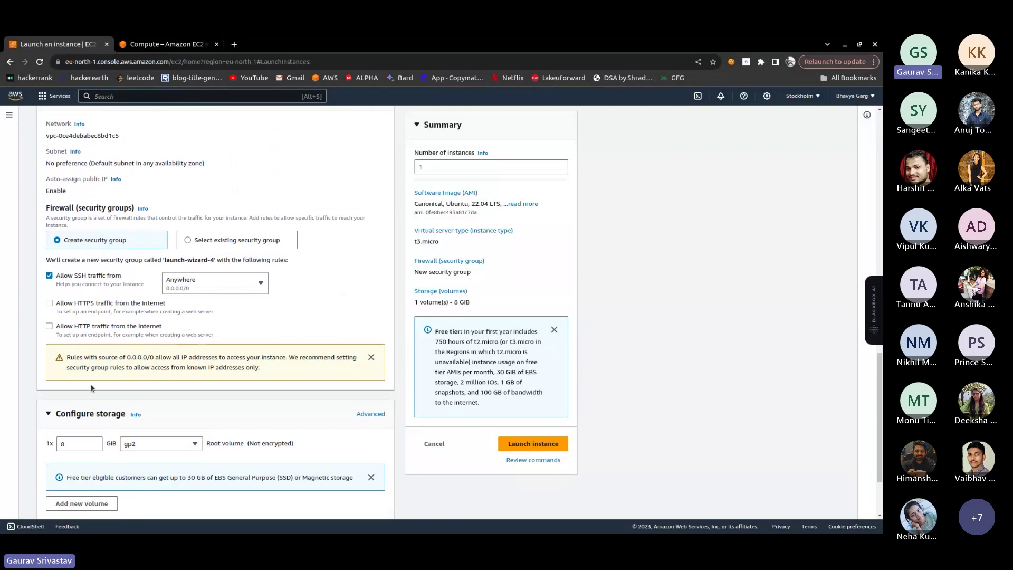
- Also allow HTTP traffic from the internet in the new security group
click(50, 327)
scroll(660, 338, down, 1)
scroll(654, 340, down, 2)
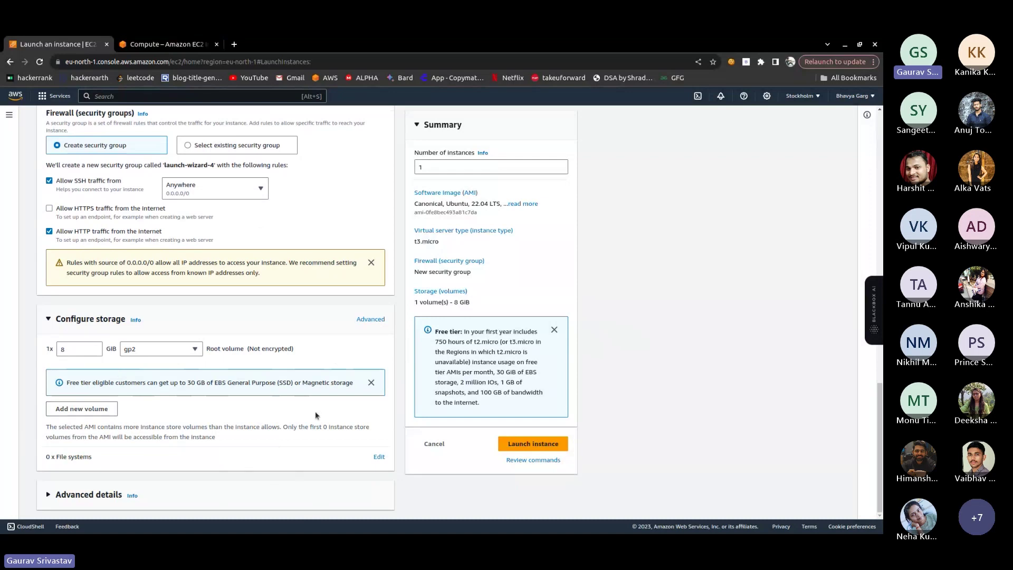
- Launch knolxserver and view it running as t3.micro in the Instances list
click(542, 445)
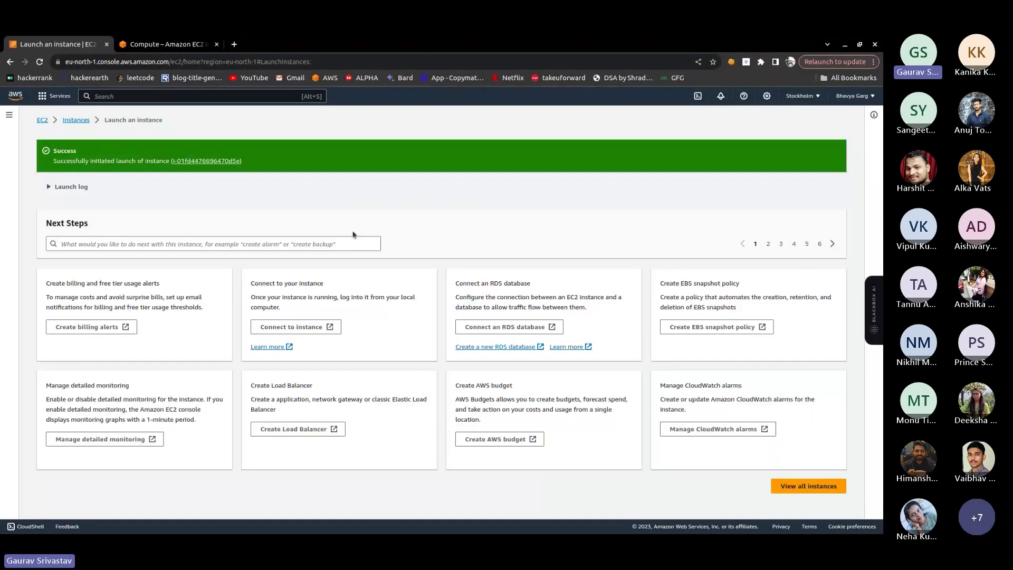
click(205, 161)
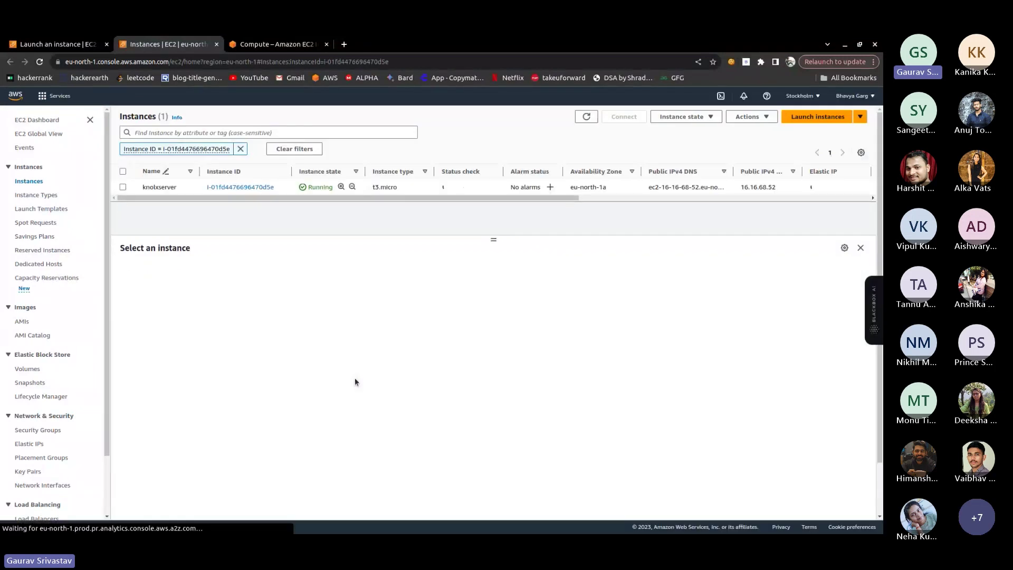
drag(517, 198, 475, 216)
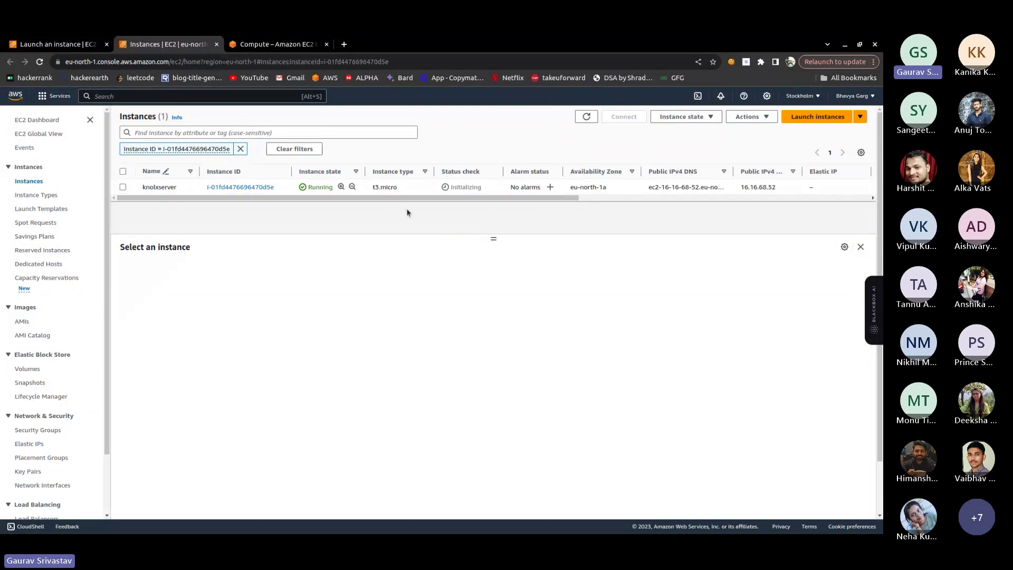
- Select knolxserver to view its details, including public IPv4 16.16.68.52
click(123, 186)
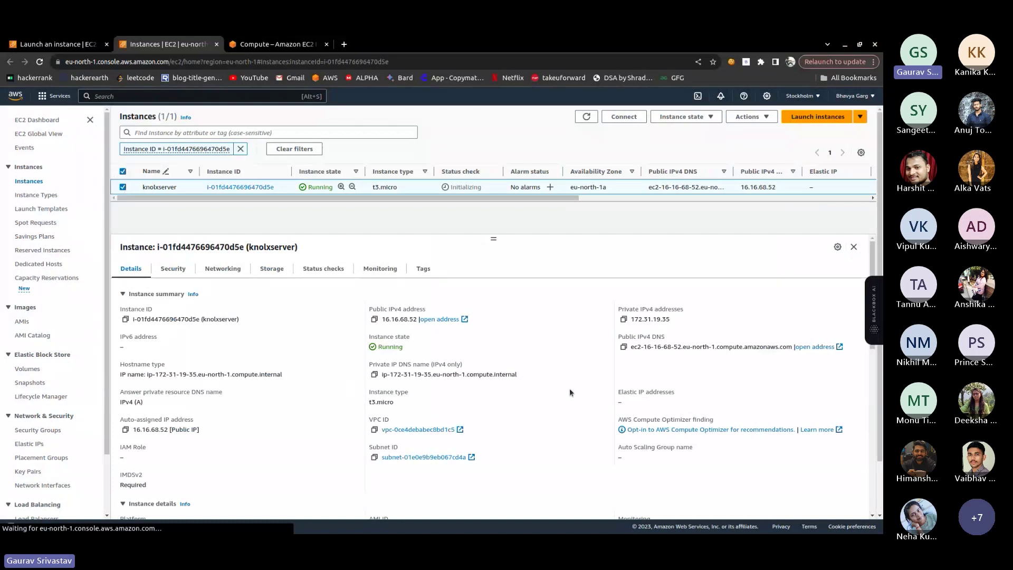
scroll(571, 381, down, 3)
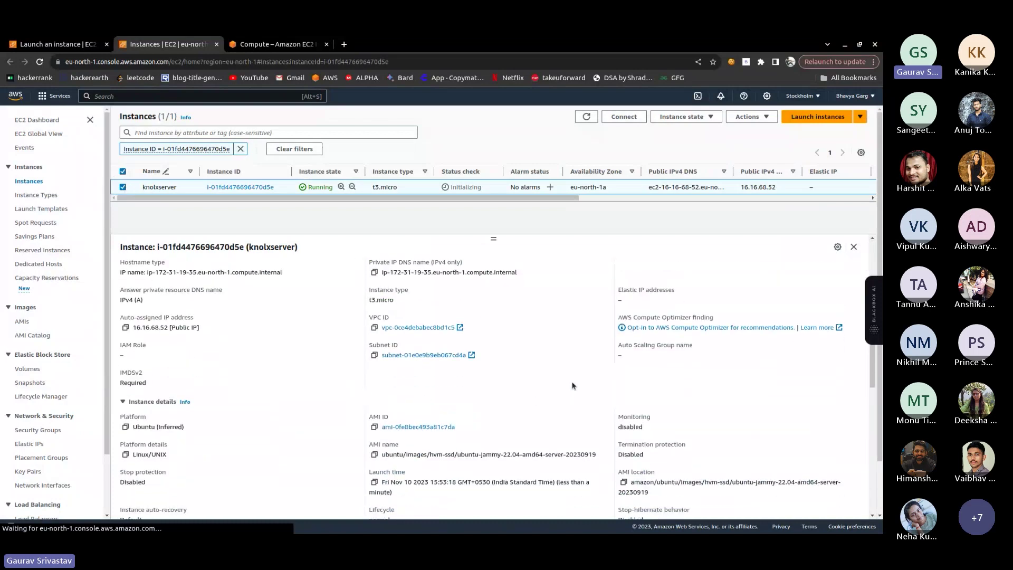
scroll(571, 381, up, 3)
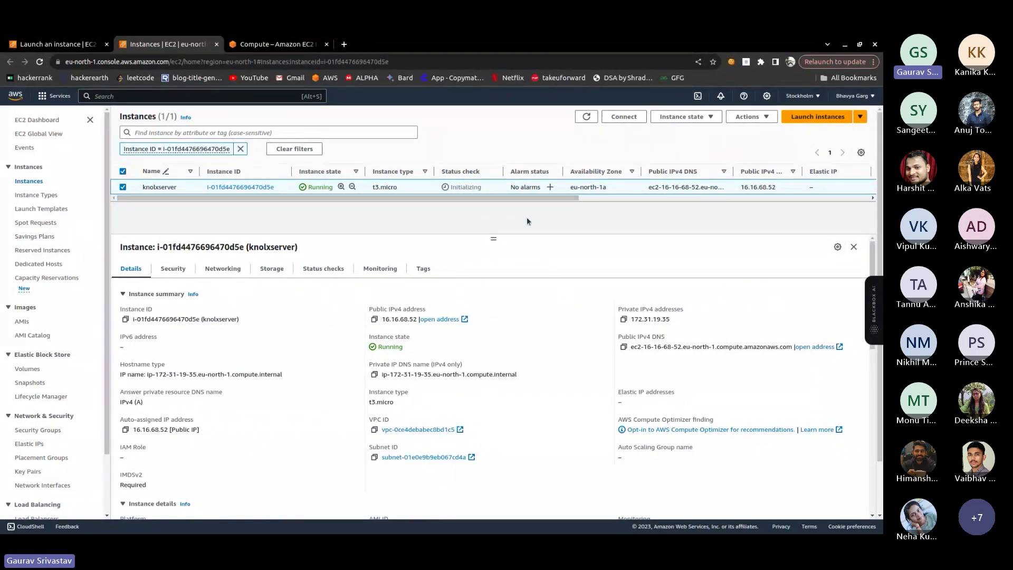
click(174, 269)
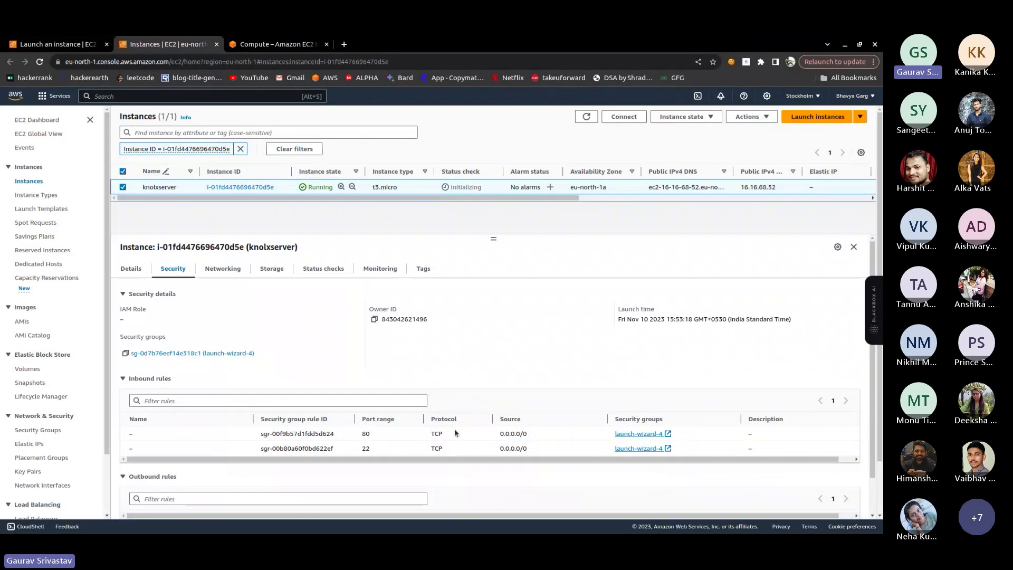
click(227, 270)
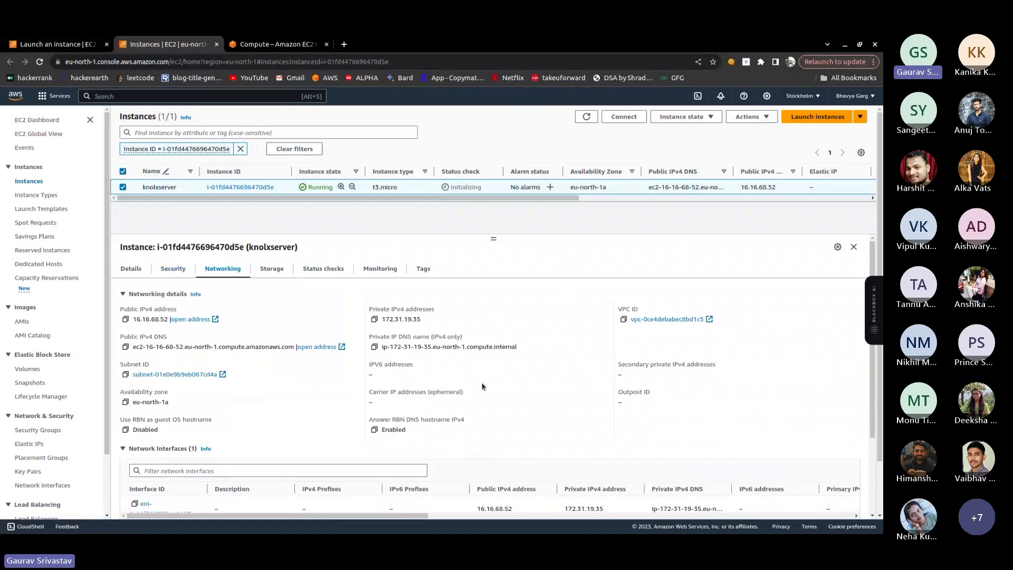
click(327, 270)
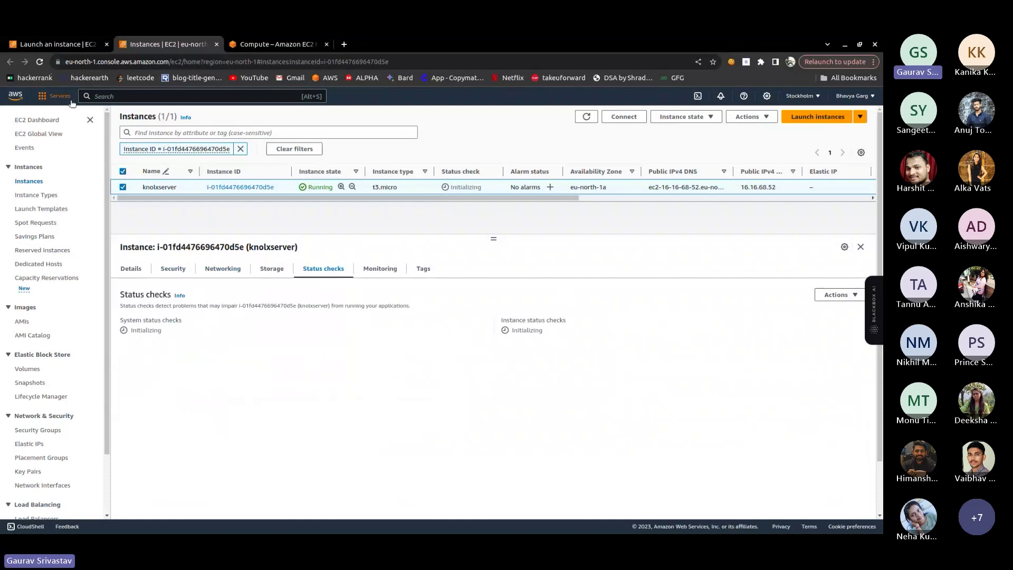
click(586, 116)
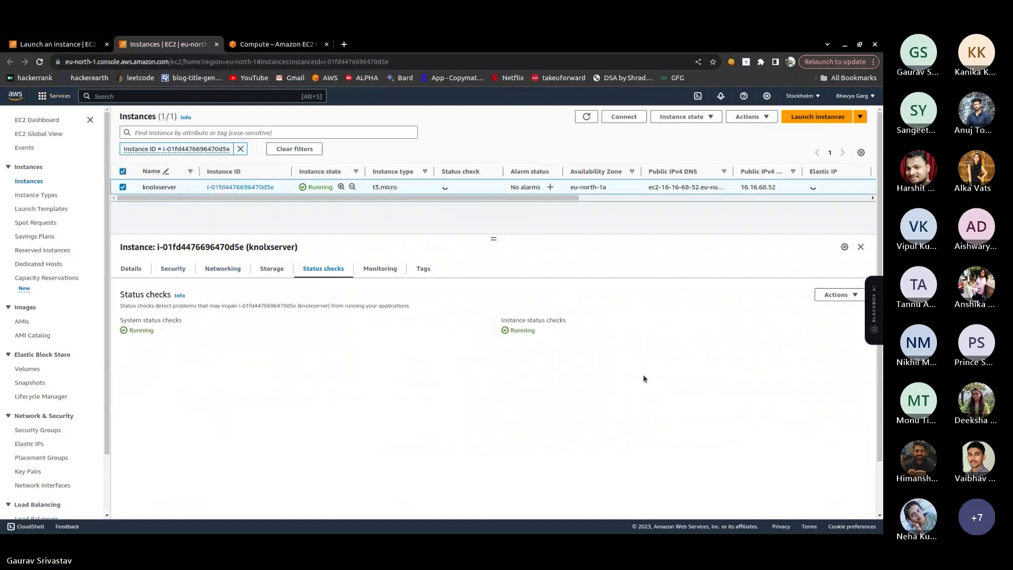
click(136, 273)
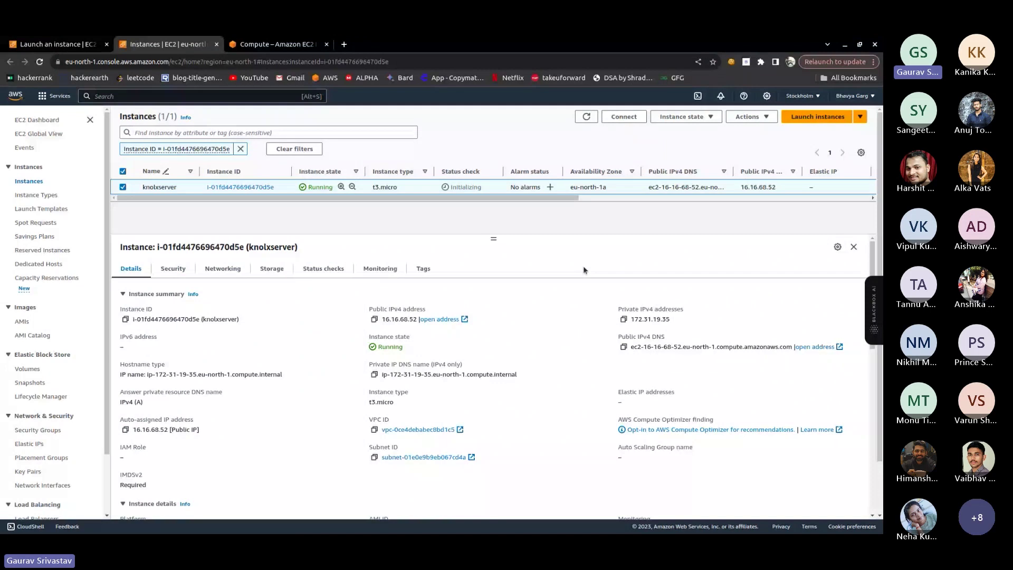
- Copy knolxserver's example ssh command using mykey.pem, then switch to the file manager
click(624, 116)
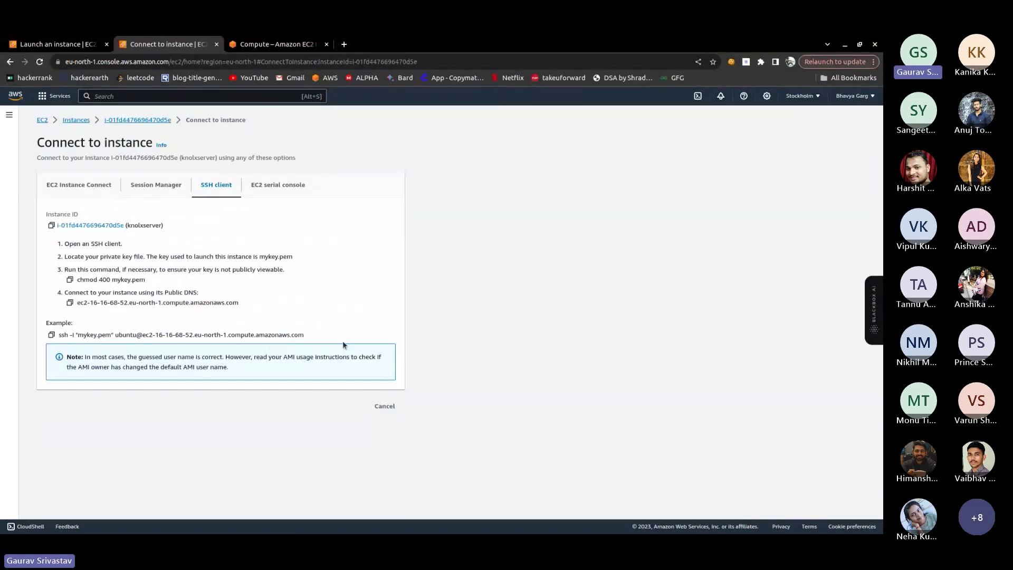
click(51, 334)
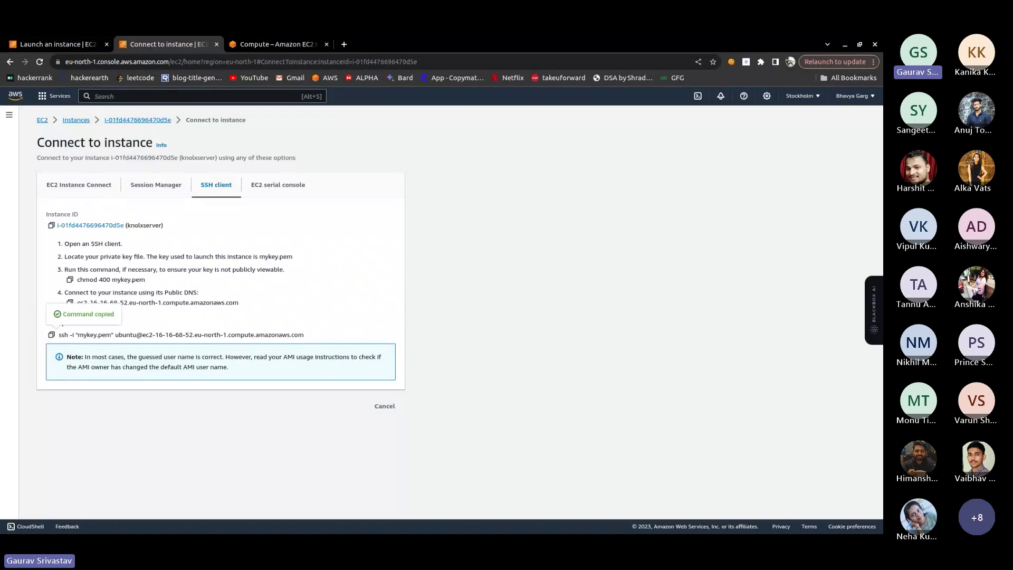
key(alt+Tab)
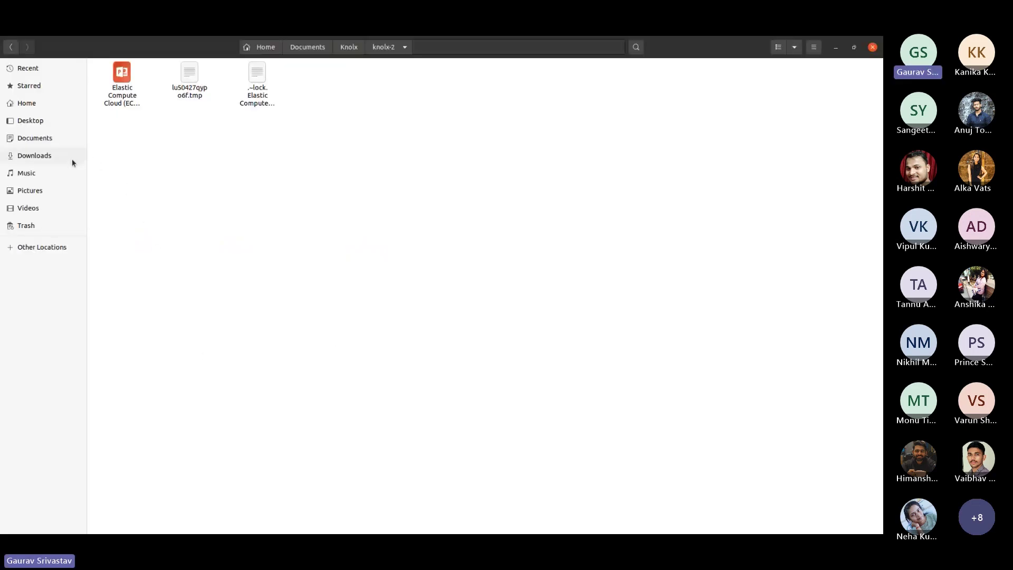
- Open a terminal in the Downloads folder that holds mykey.pem
click(51, 155)
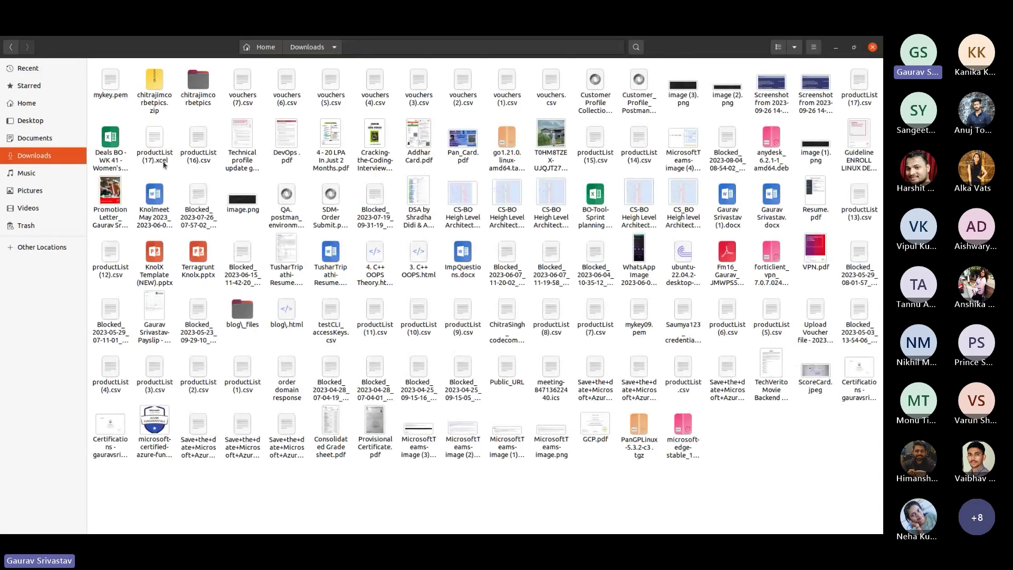
right_click(452, 500)
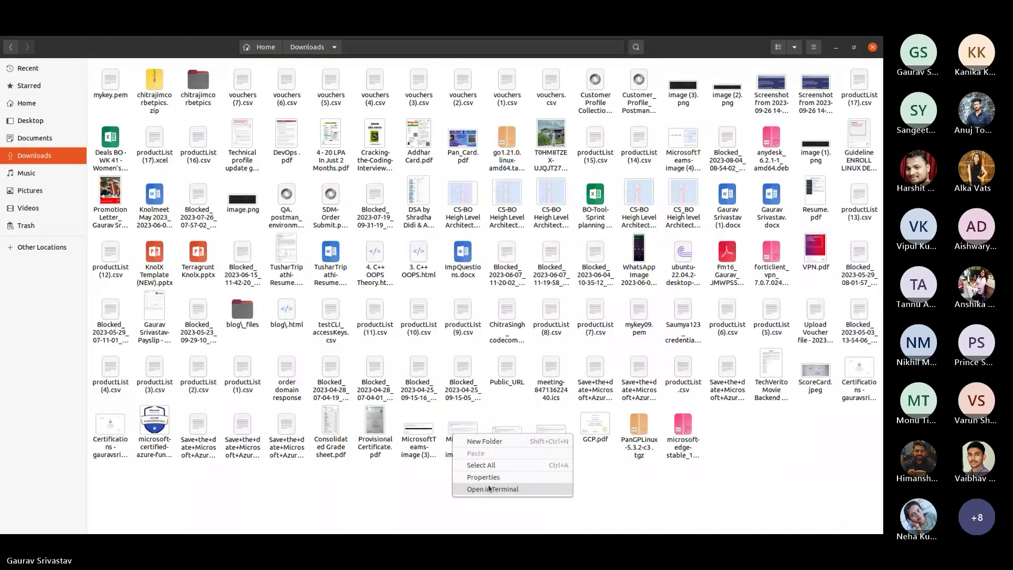
click(483, 488)
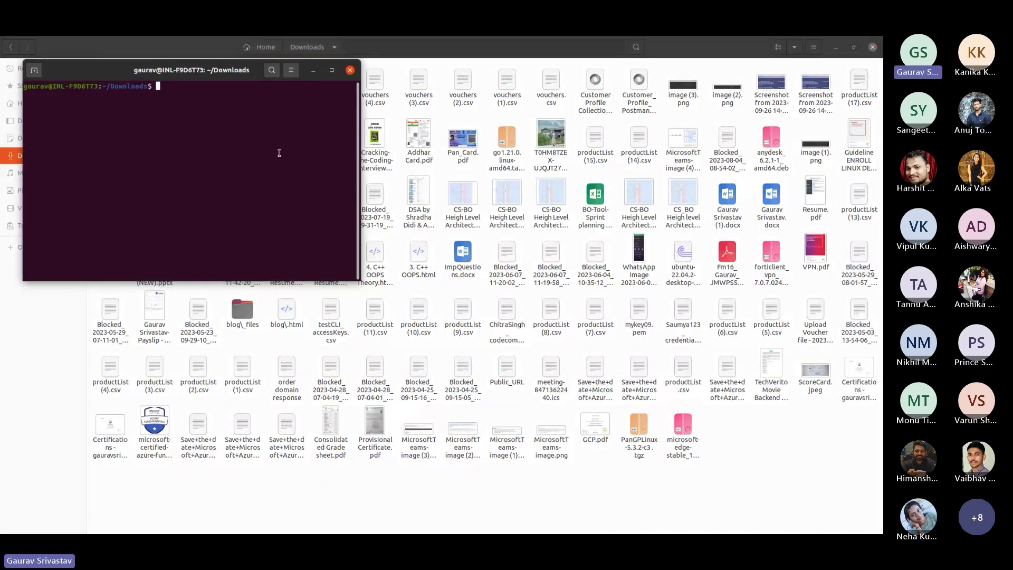
- Run the pasted ssh command with sudo, enter the password and accept the fingerprint with yes
text(sudo)
key(ctrl+shift+v)
key(Return)
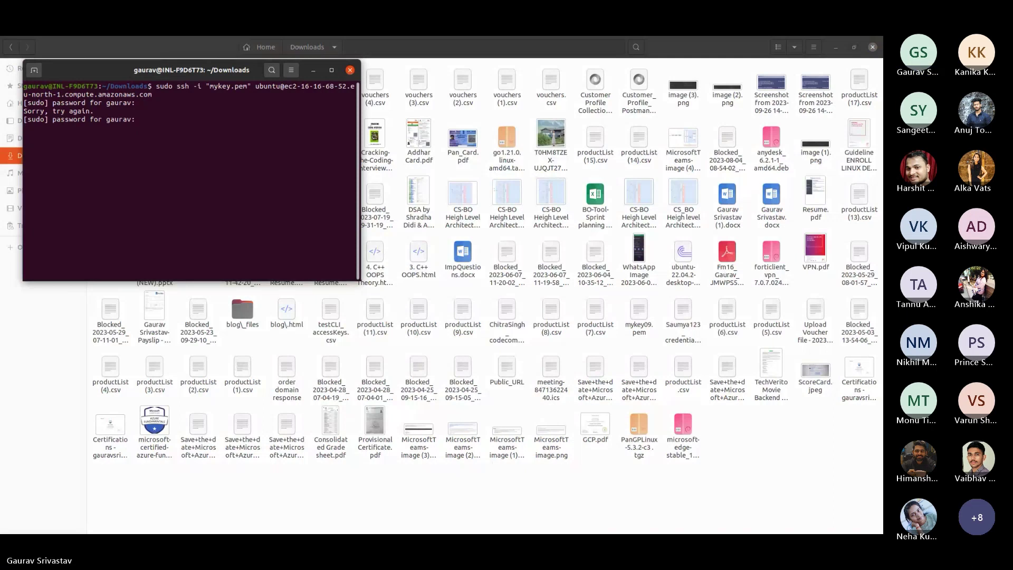
key(Return)
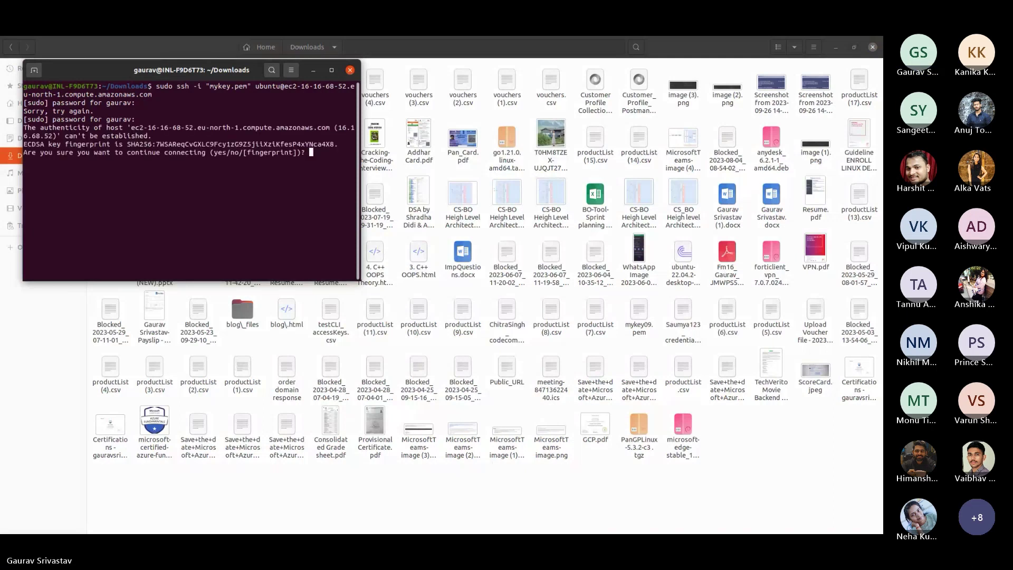
text(yes)
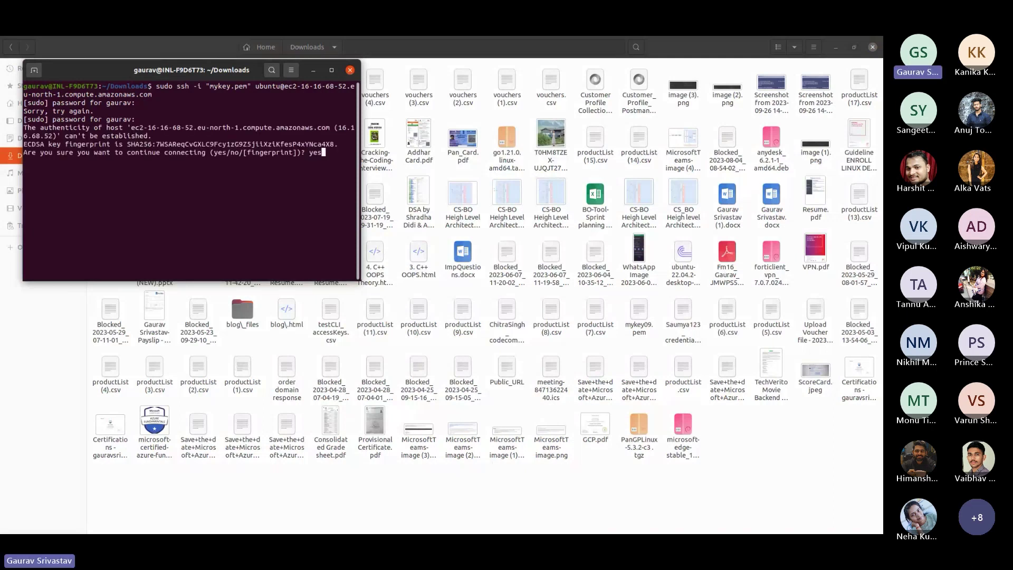
key(Return)
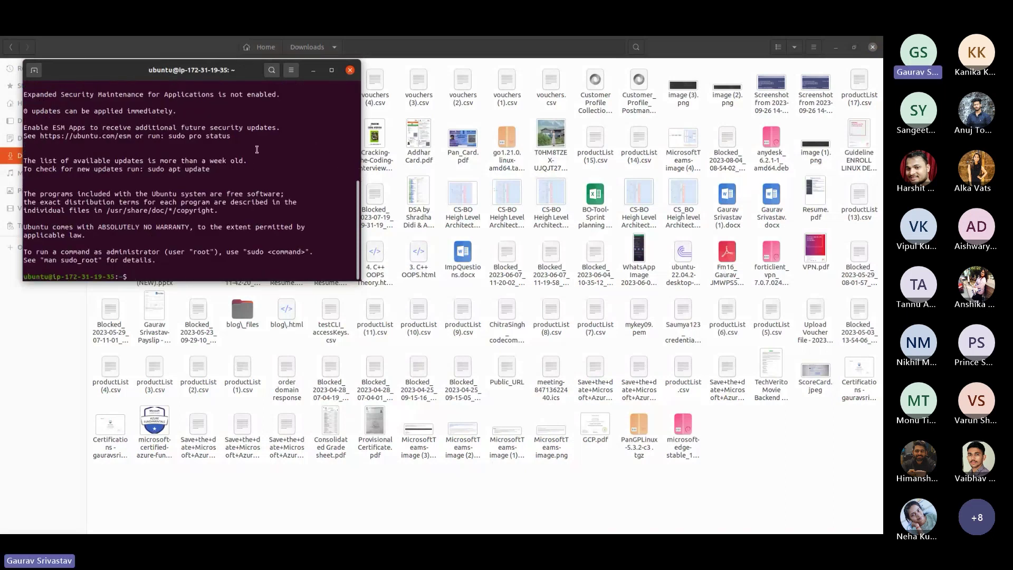
- Minimise the file manager and move the terminal aside to show the browser's connect page
click(836, 47)
drag(210, 71, 544, 156)
click(77, 185)
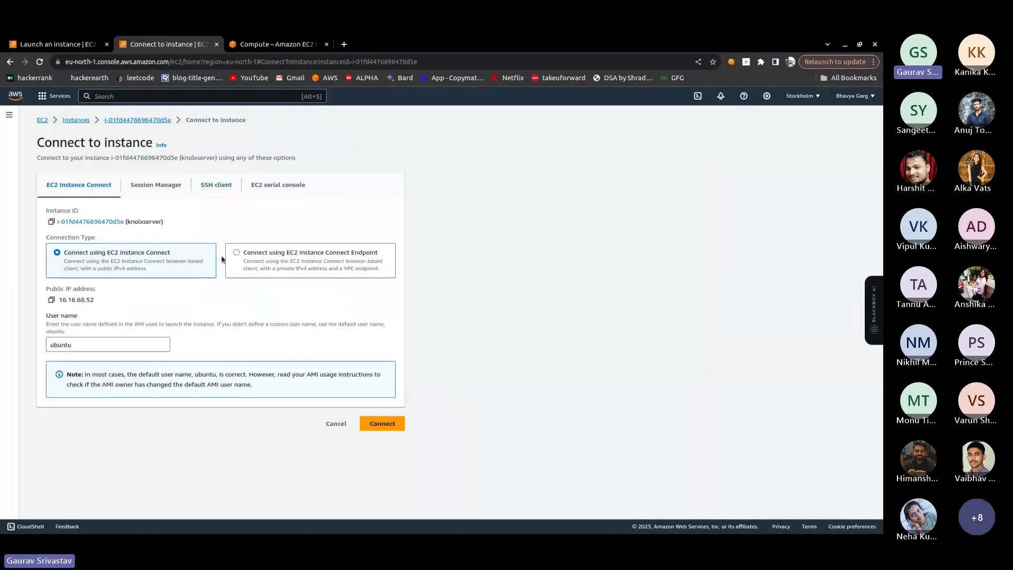
- View the SSH client tab, return to knolxserver's summary page, then switch back to the terminal
click(228, 189)
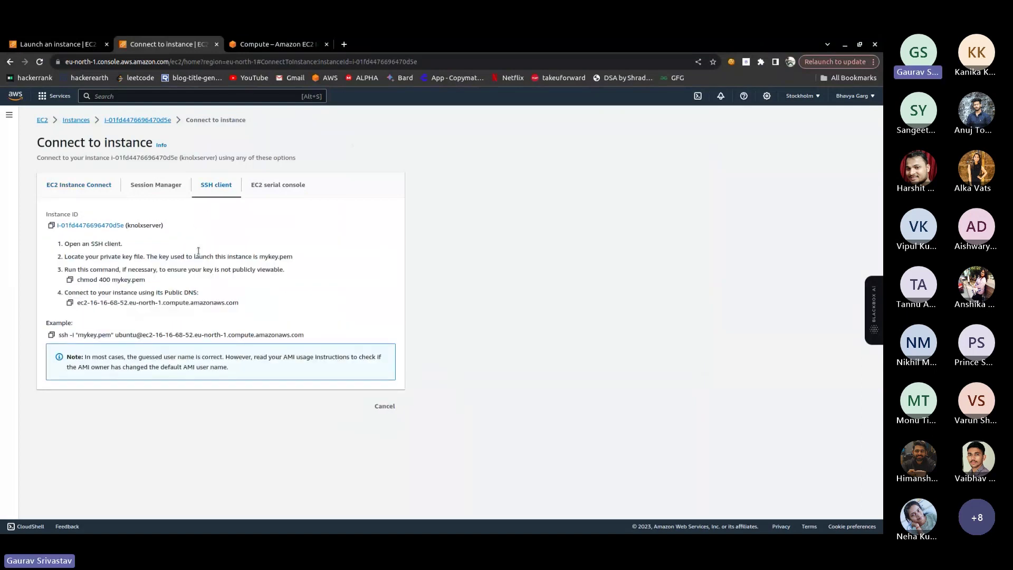
click(141, 119)
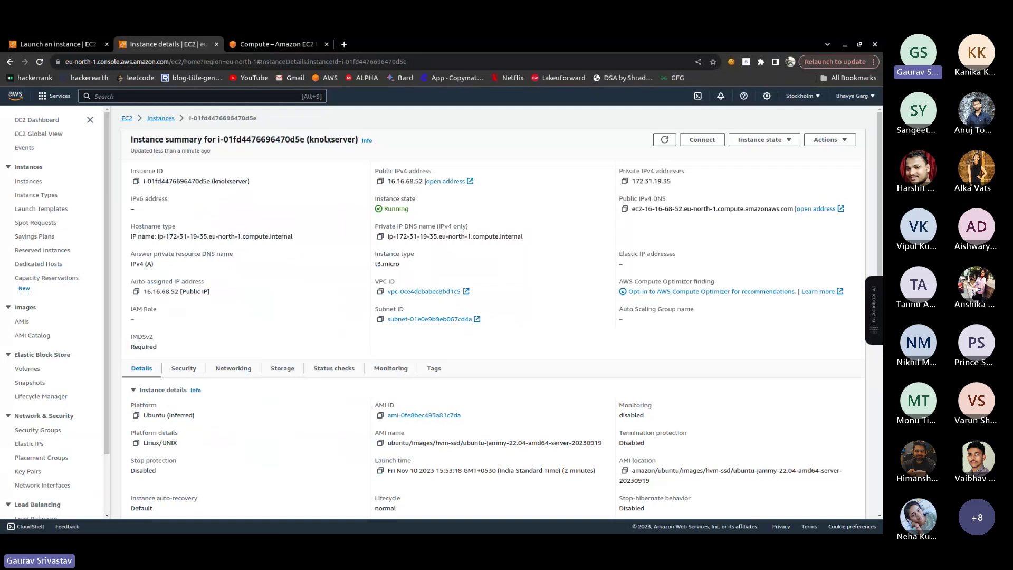
key(alt+Tab)
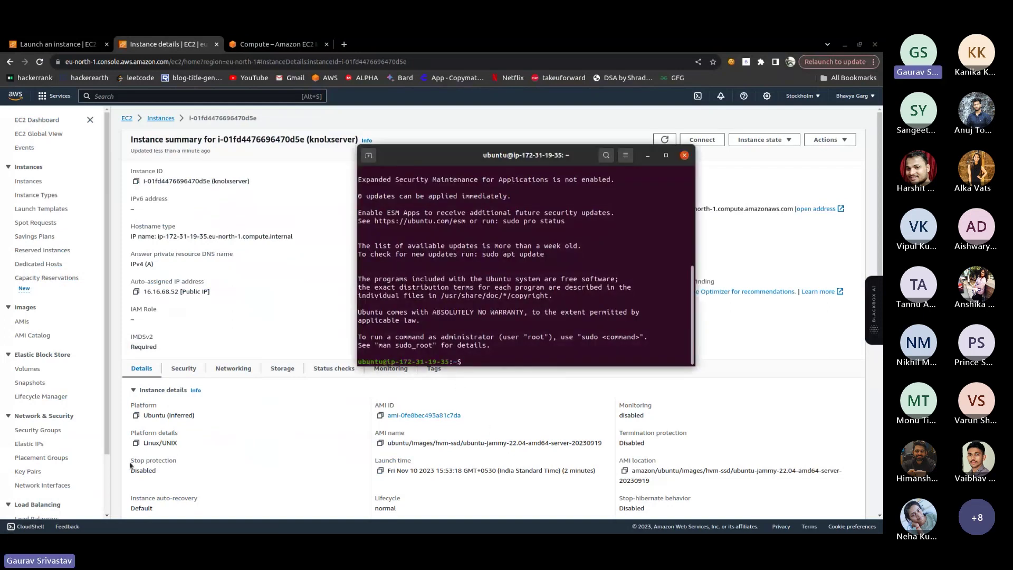
- Show slide 17 of the EC2 deck, listing the sudo -i and apache2 commands, then return to the terminal
key(alt+Tab)
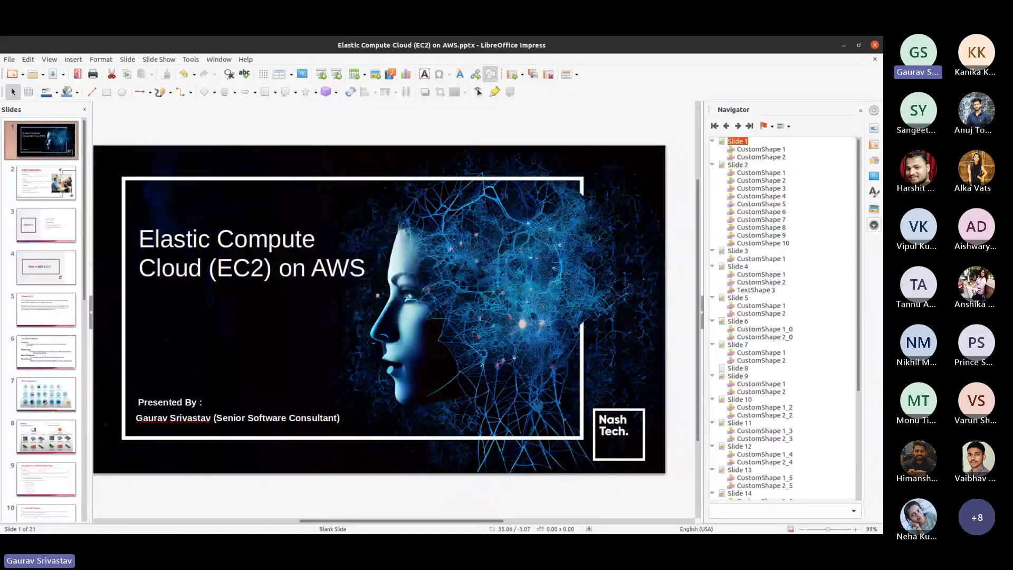
scroll(52, 441, down, 5)
scroll(51, 442, down, 4)
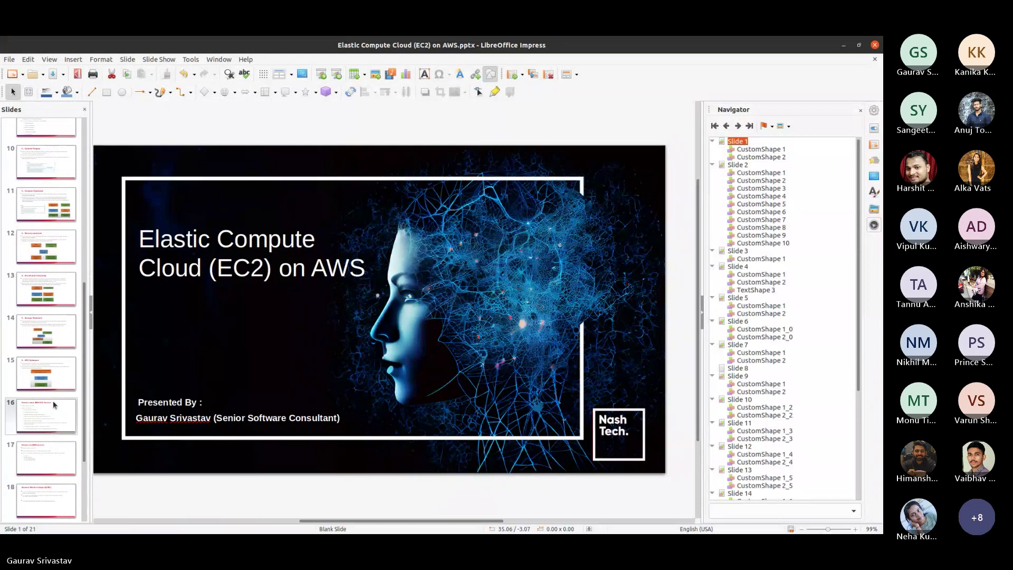
click(55, 455)
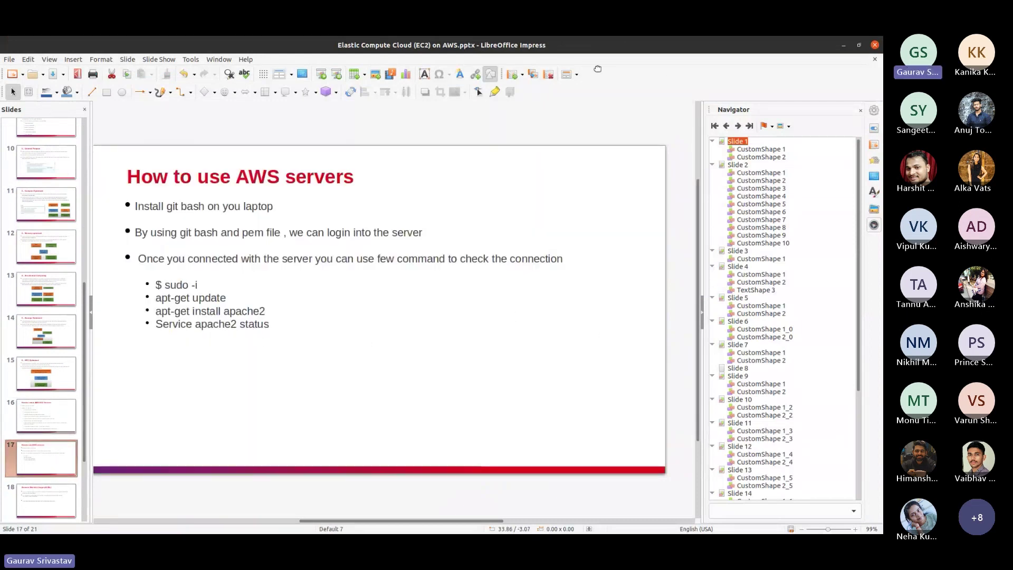
key(alt+Tab)
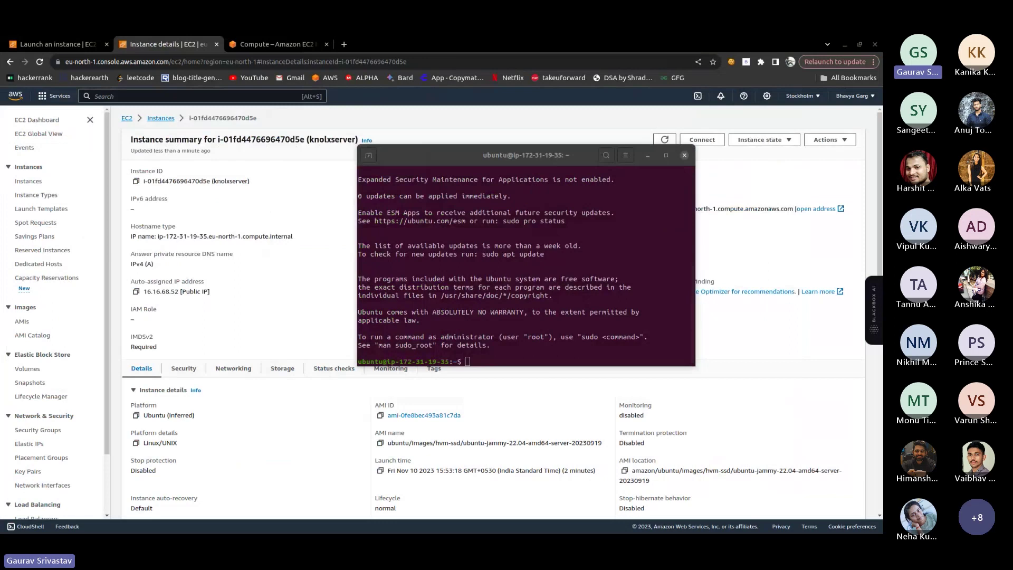